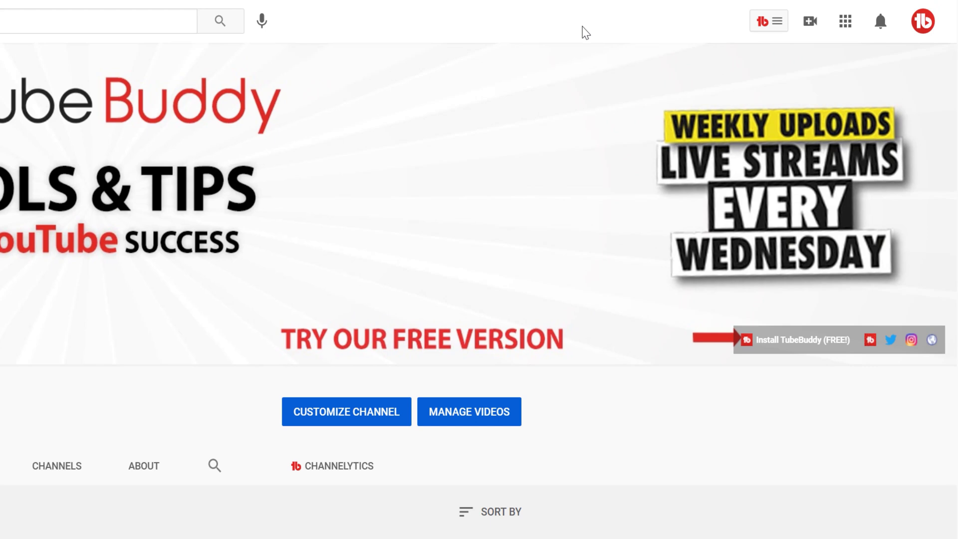
Reach the Studio Channel playlists page through TubeBuddy's Playlists link, then collapse the sidebar to icons.
{"action": "left_click", "coordinate": [777, 27]}
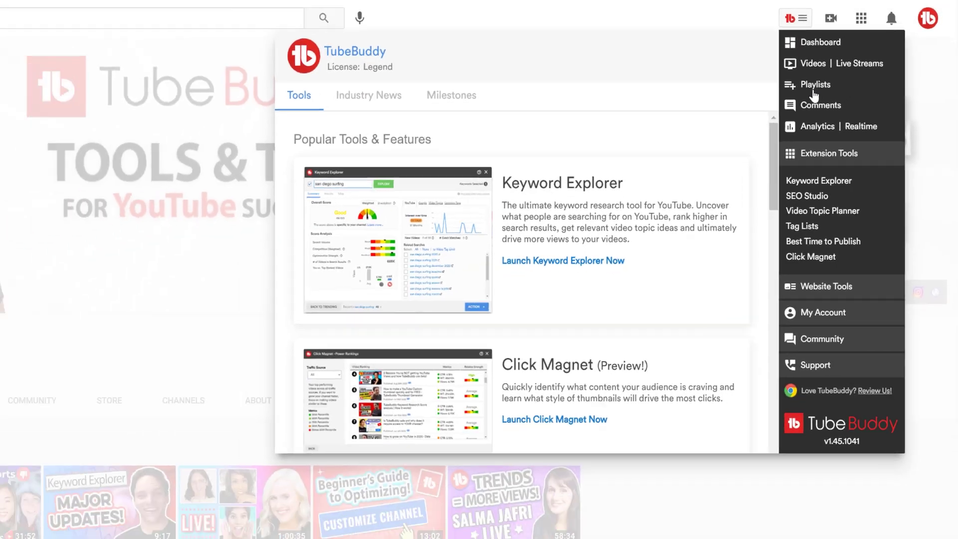
{"action": "left_click", "coordinate": [766, 102]}
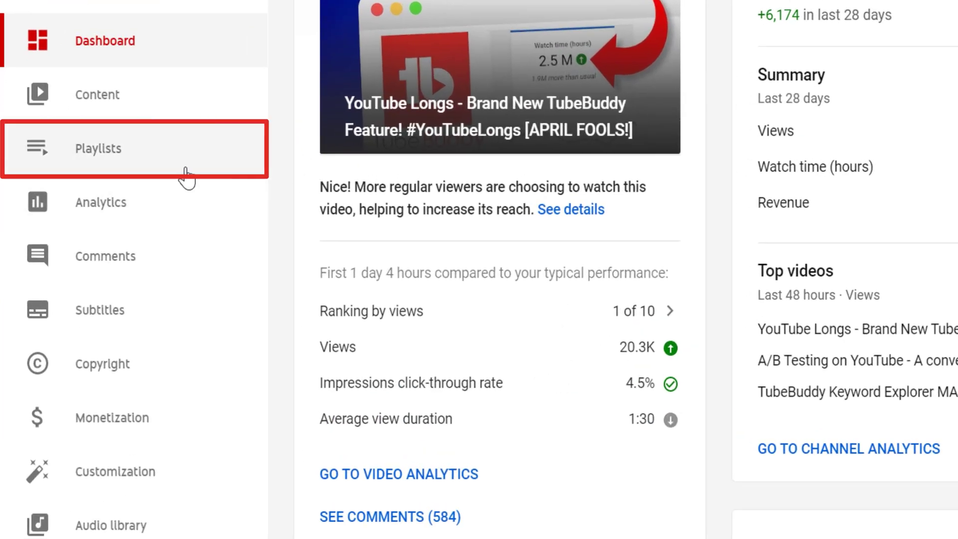
{"action": "left_click", "coordinate": [185, 177]}
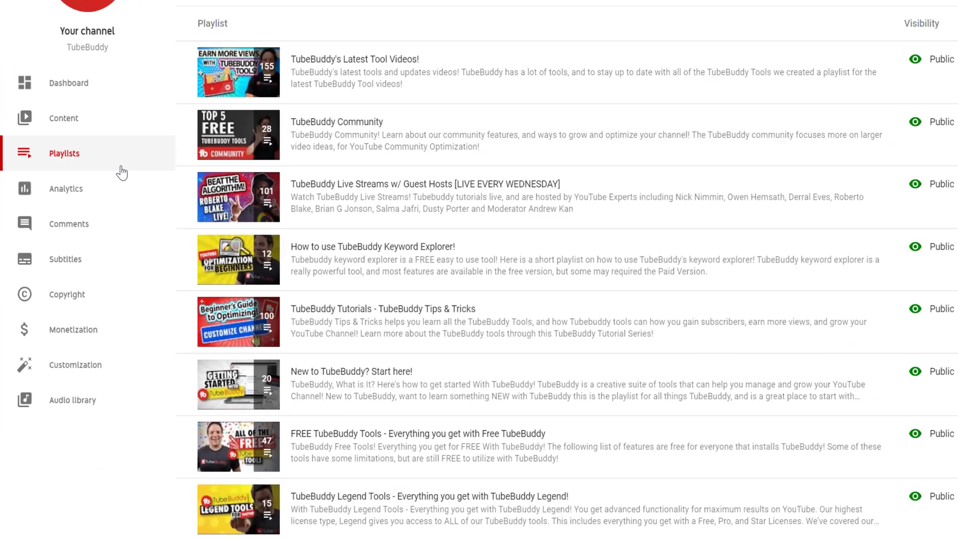
{"action": "left_click", "coordinate": [13, 12]}
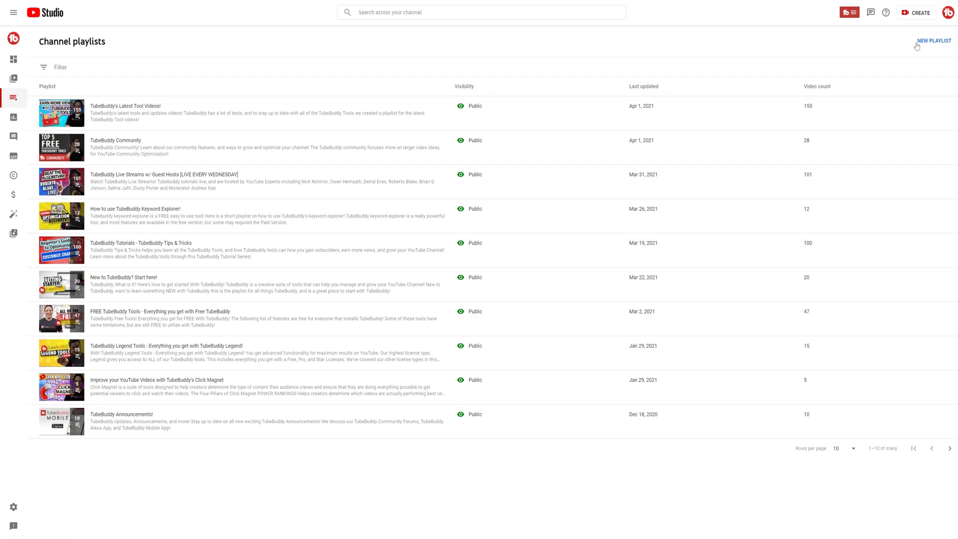
Start a new playlist and display its Public, Private and Unlisted visibility choices.
{"action": "left_click", "coordinate": [917, 44]}
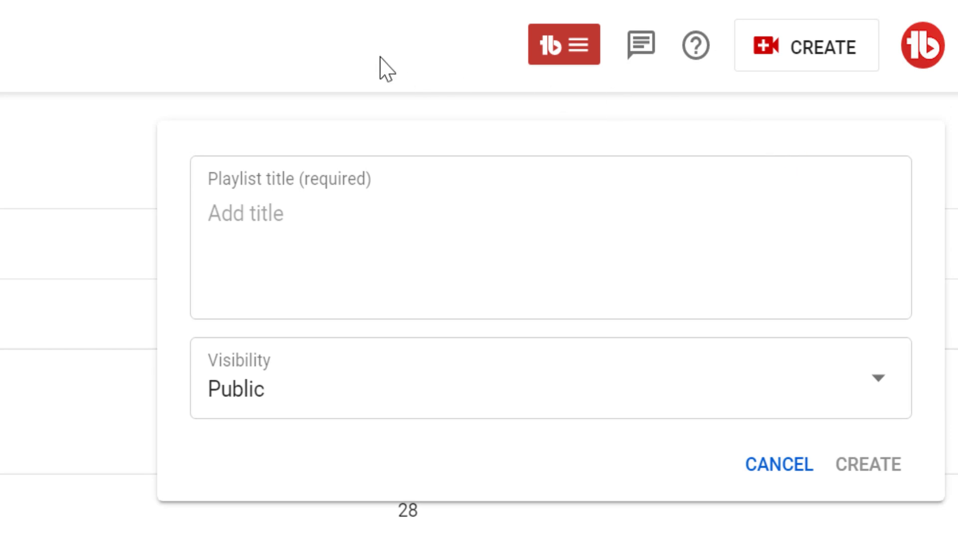
{"action": "left_click", "coordinate": [327, 372]}
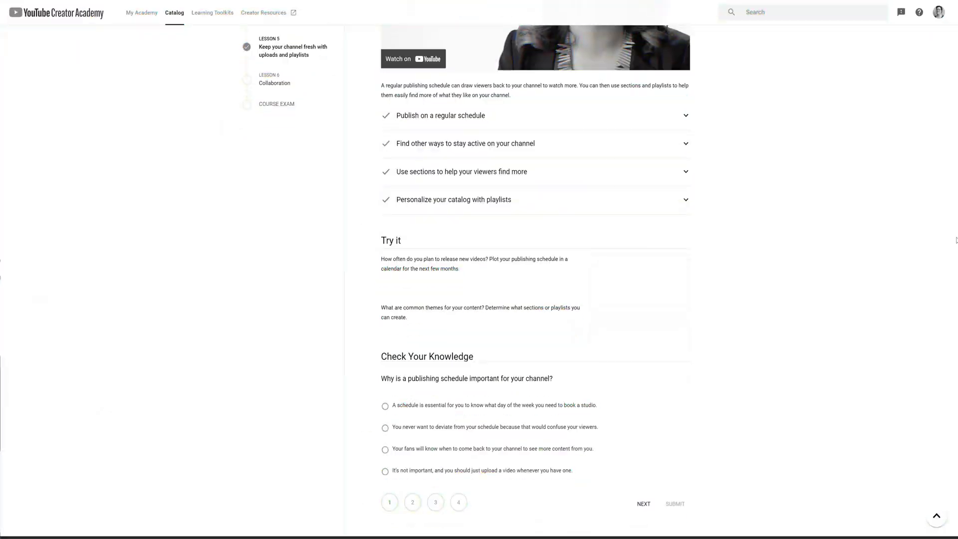
Expand the Creator Academy section 'Personalize your catalog with playlists' to reveal its video.
{"action": "left_click", "coordinate": [686, 191]}
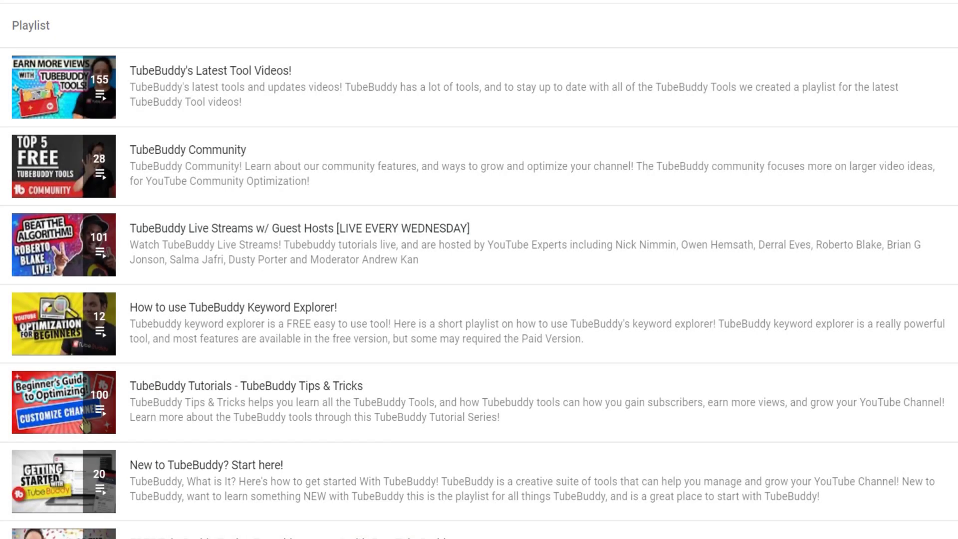
Launch TubeBuddy's Keyword Explorer, entering and then clearing the test keyword 'tub'.
{"action": "left_click", "coordinate": [798, 10]}
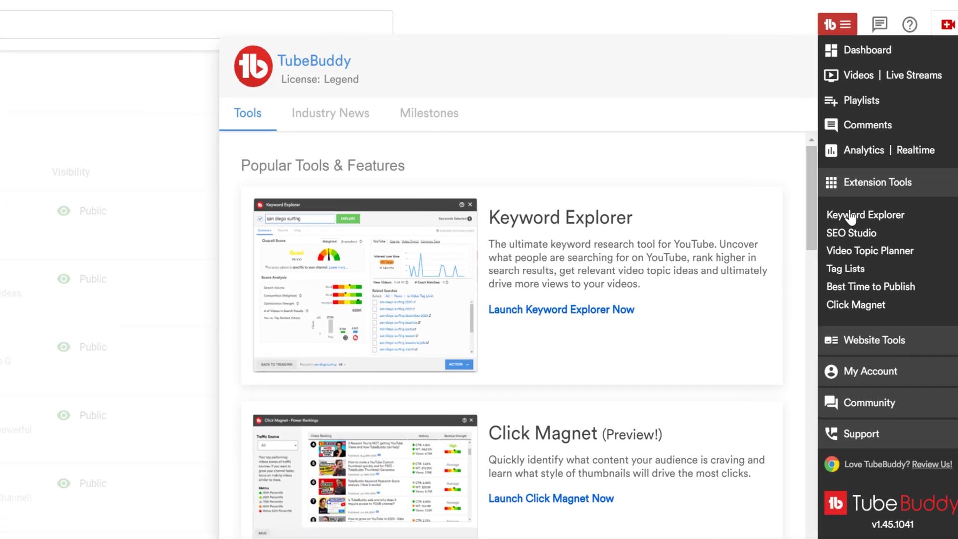
{"action": "left_click", "coordinate": [750, 207]}
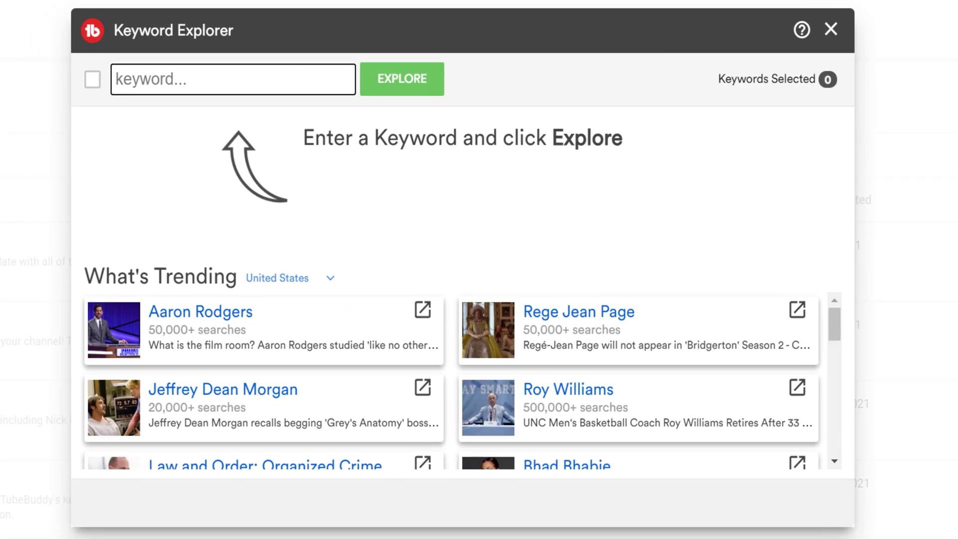
{"action": "type", "text": "tub"}
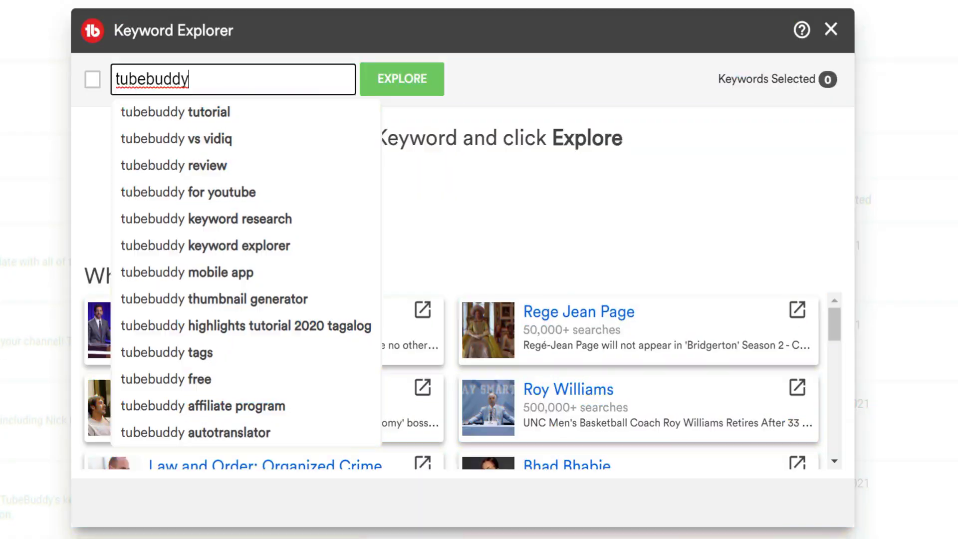
{"action": "key", "text": "BackSpace"}
{"action": "key", "text": "BackSpace"}
{"action": "key", "text": "BackSpace"}
{"action": "key", "text": "BackSpace"}
{"action": "key", "text": "BackSpace"}
{"action": "key", "text": "BackSpace"}
{"action": "key", "text": "BackSpace"}
{"action": "key", "text": "BackSpace"}
{"action": "key", "text": "BackSpace"}
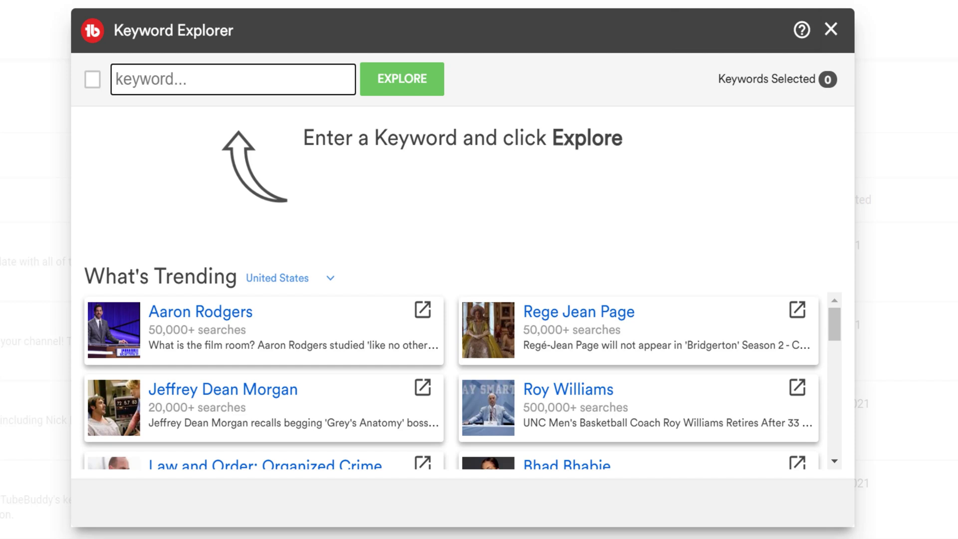
Research 'indonesian food recipes' in Keyword Explorer, then begin a new Studio playlist.
{"action": "type", "text": "indon"}
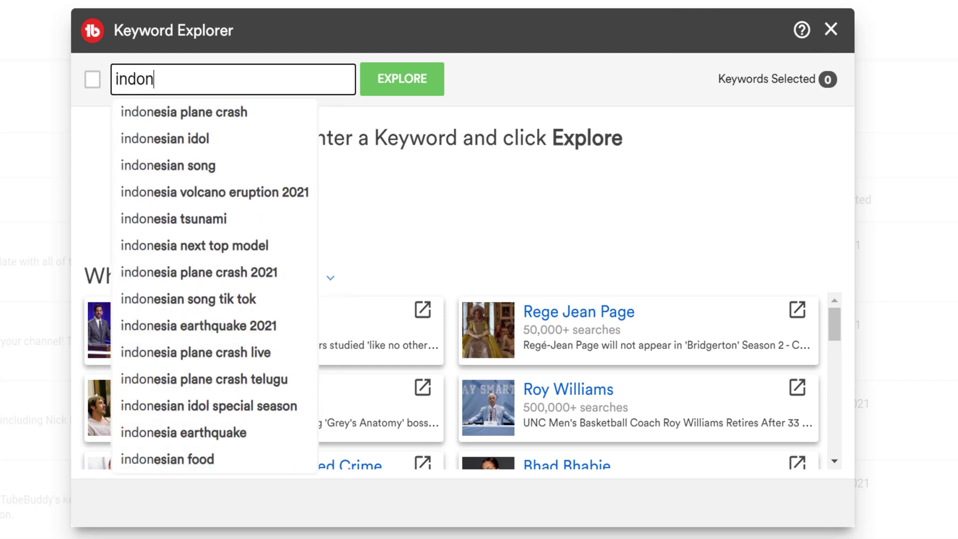
{"action": "type", "text": "esian food"}
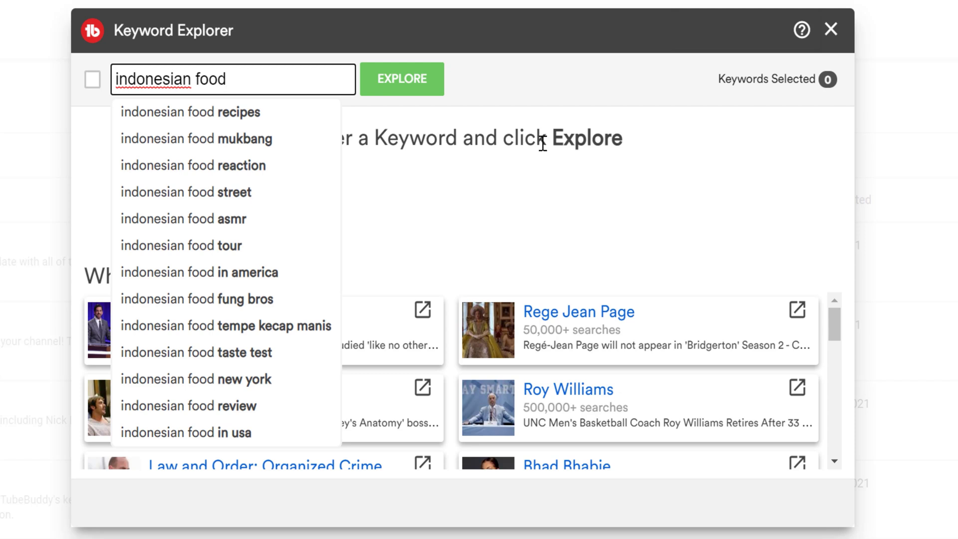
{"action": "left_click", "coordinate": [327, 113]}
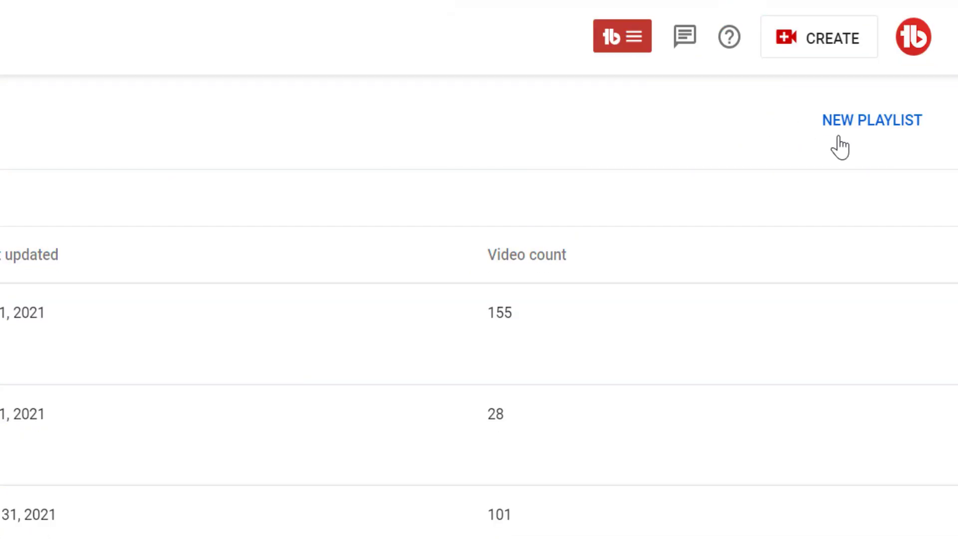
{"action": "left_click", "coordinate": [837, 139]}
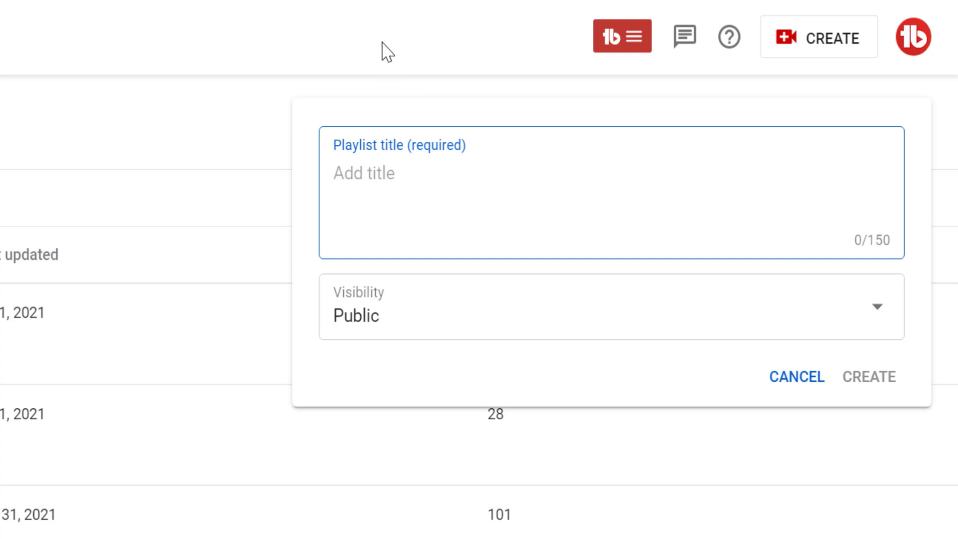
Create an Unlisted playlist titled 'Easy Indonesian Food Recipes You Can Try [English]'.
{"action": "type", "text": "Easy "}
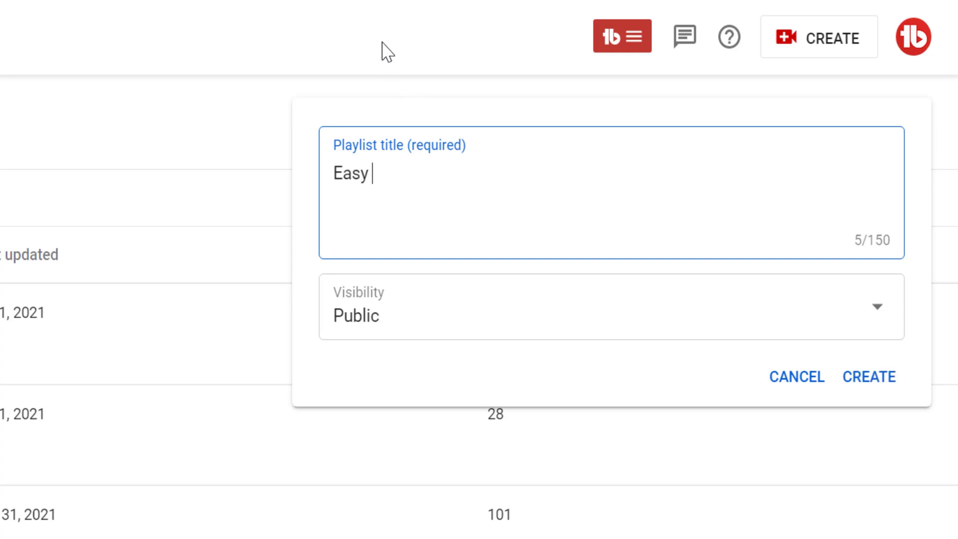
{"action": "type", "text": "Indonesian Food Recipes You Can Try [English"}
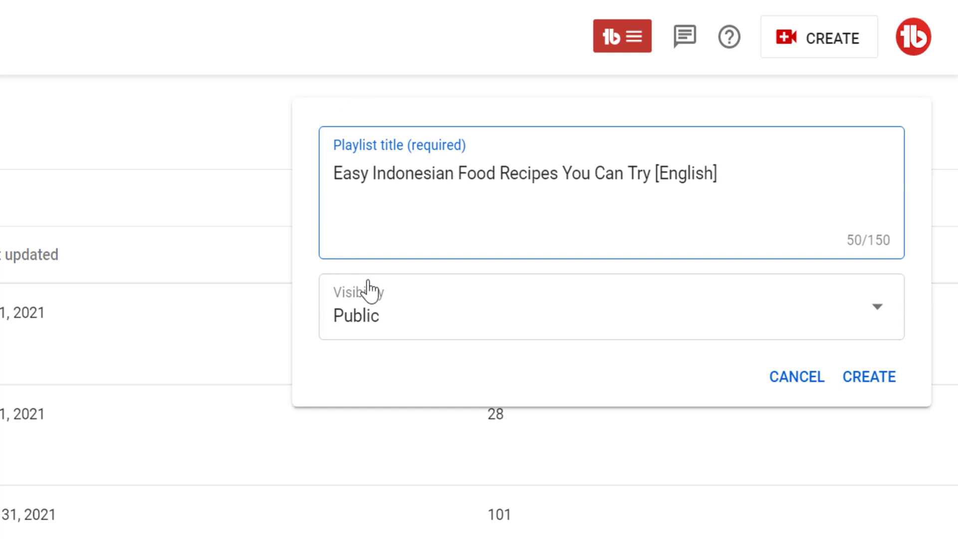
{"action": "left_click", "coordinate": [375, 301]}
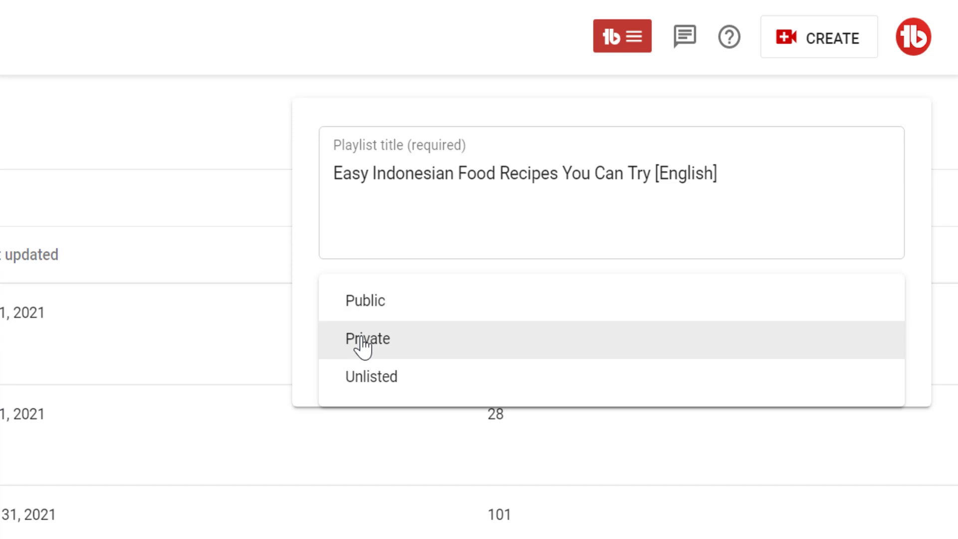
{"action": "left_click", "coordinate": [385, 382]}
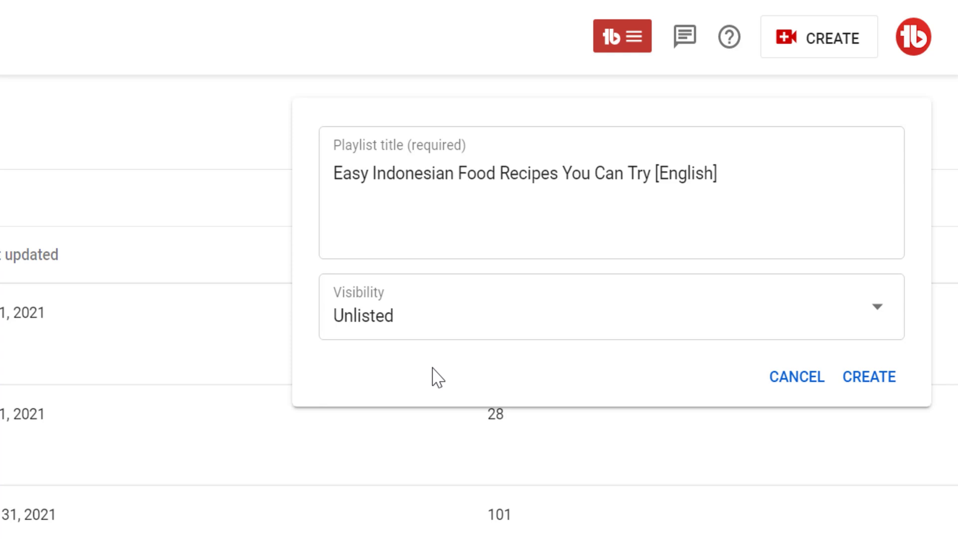
{"action": "left_click", "coordinate": [886, 378]}
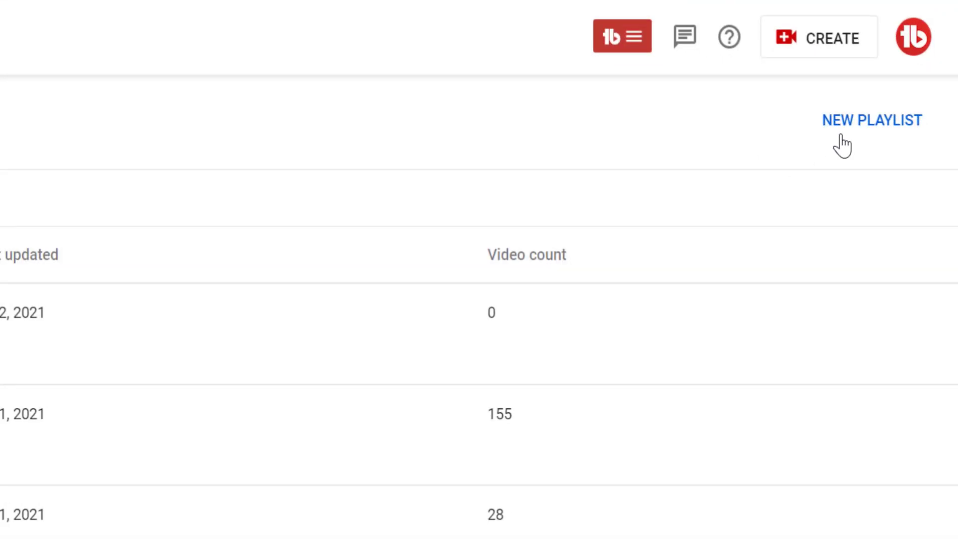
Bring up a fresh new-playlist dialog for the second playlist.
{"action": "left_click", "coordinate": [841, 137]}
Create a Public playlist titled 'TubeBuddy's Most Popular Tools Tutorial'.
{"action": "left_click", "coordinate": [626, 165]}
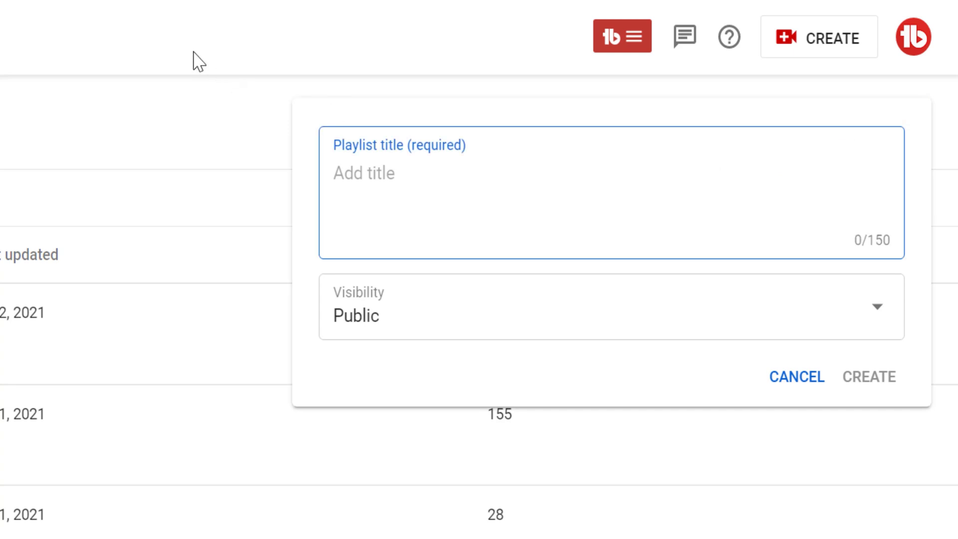
{"action": "type", "text": "TubeBuddy's Mo"}
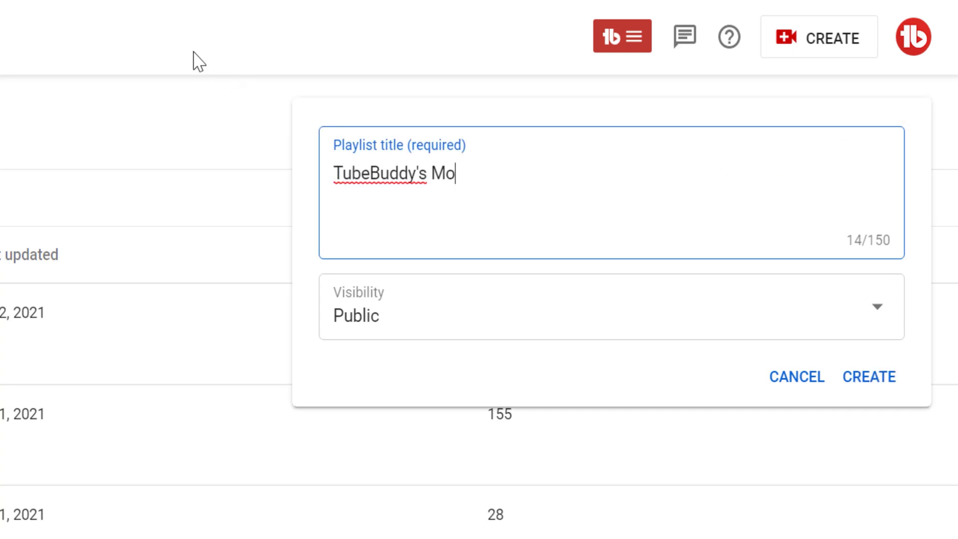
{"action": "type", "text": "st Popular Tools"}
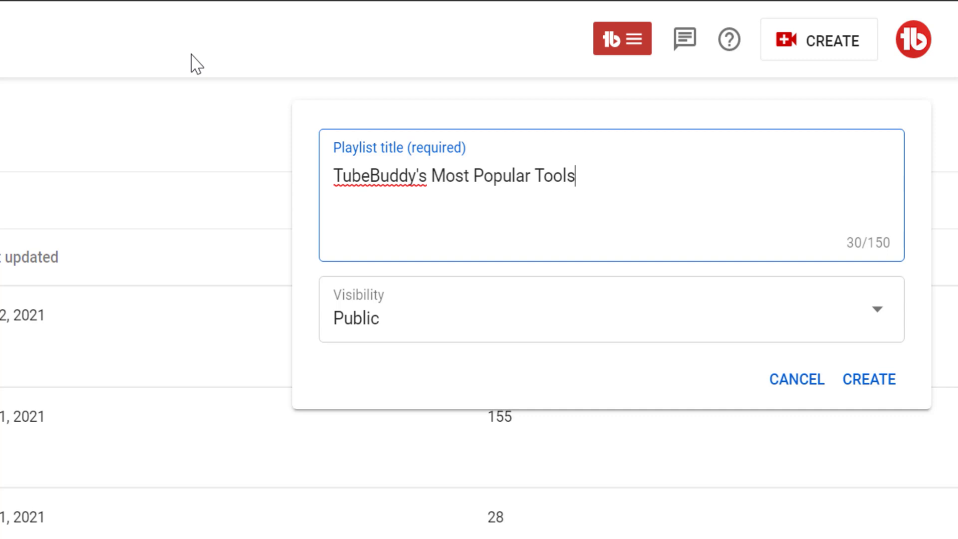
{"action": "type", "text": "Tutorial"}
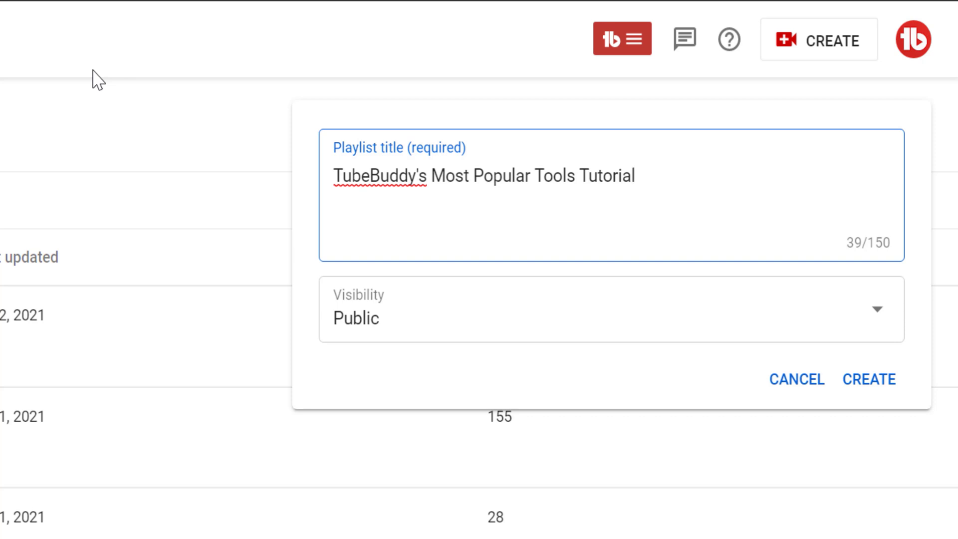
{"action": "left_click", "coordinate": [875, 380]}
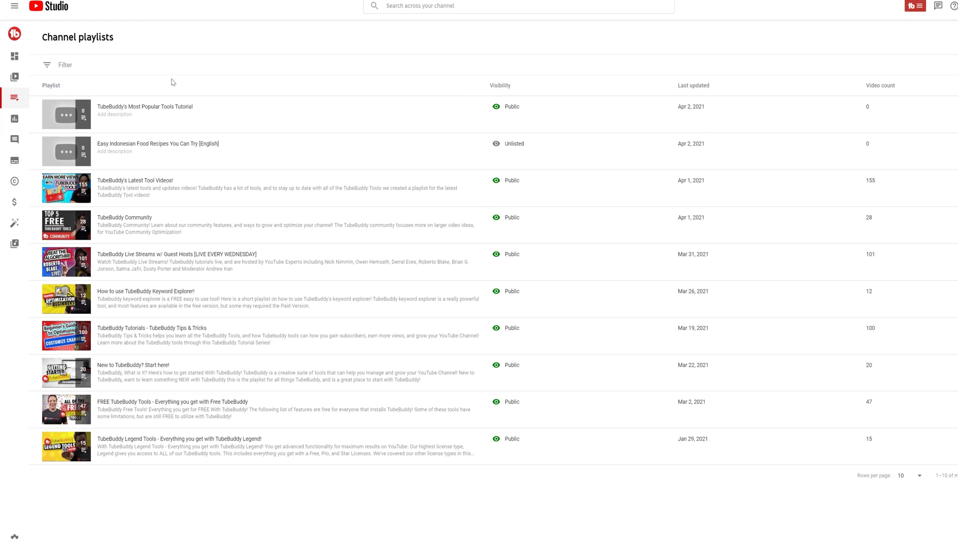
Open the 'How to use TubeBuddy Keyword Explorer!' playlist's YouTube page from its edit icon.
{"action": "mouse_move", "coordinate": [134, 105]}
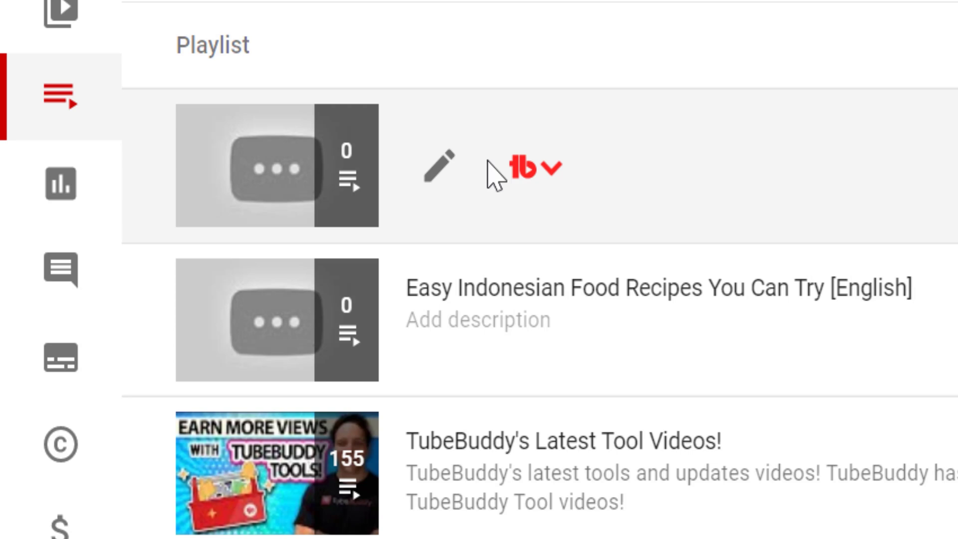
{"action": "left_click", "coordinate": [454, 175]}
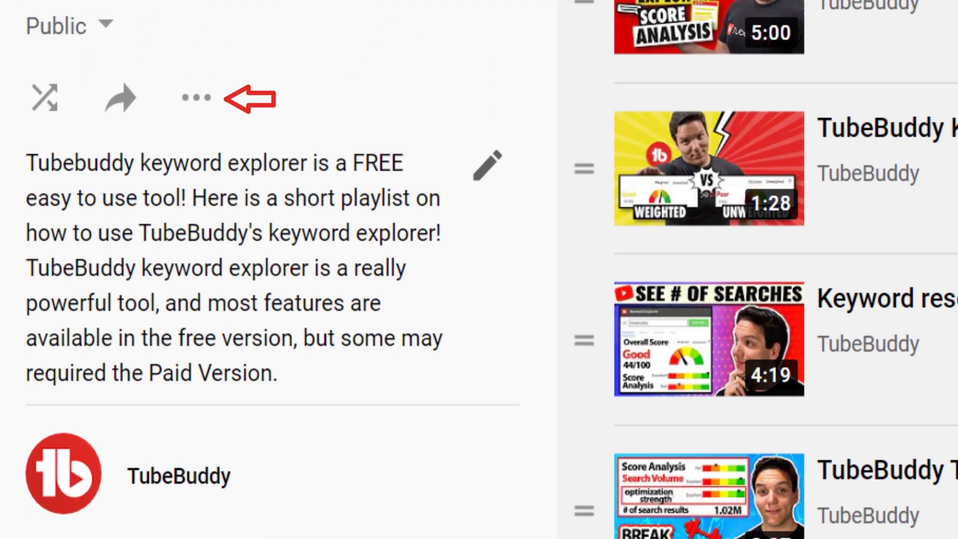
View and dismiss the playlist's more-actions menu, returning to the Studio playlists list.
{"action": "left_click", "coordinate": [184, 121]}
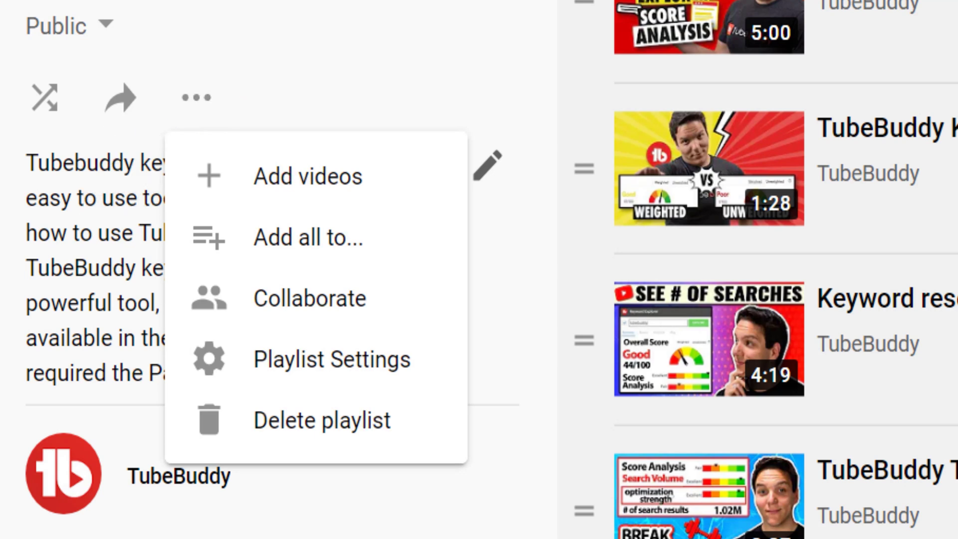
{"action": "key", "text": "Escape"}
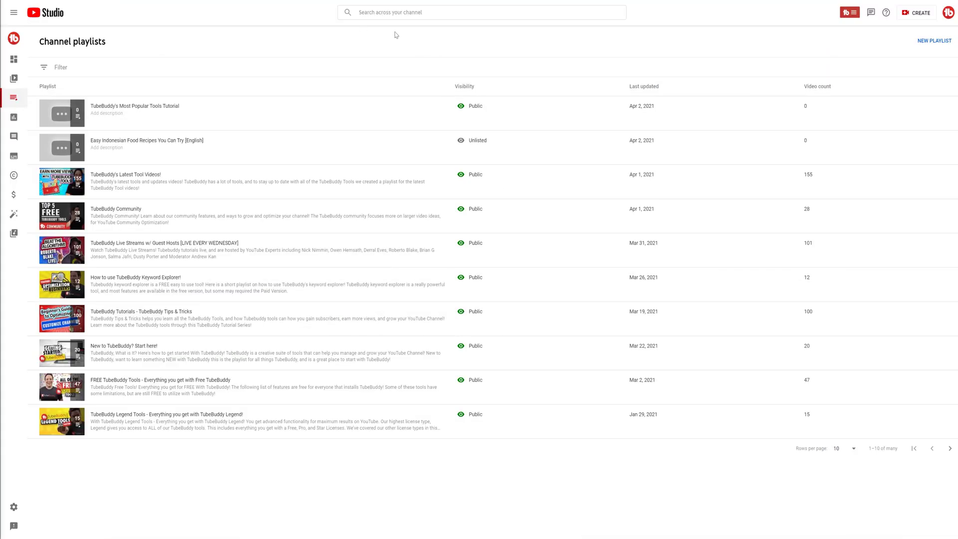
Open TubeBuddy Playlist Actions for the Keyword Explorer playlist and browse its privacy and ordering choices.
{"action": "mouse_move", "coordinate": [95, 294]}
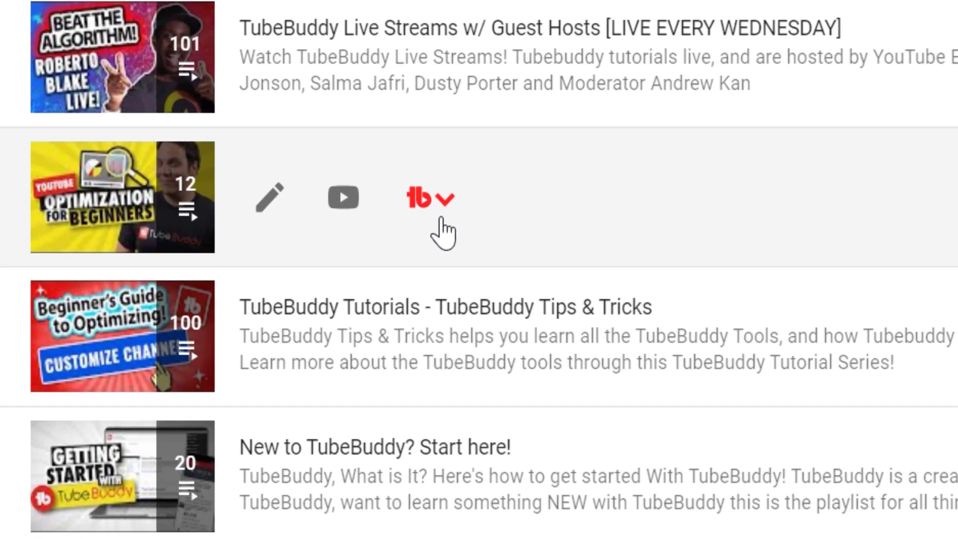
{"action": "left_click", "coordinate": [438, 219]}
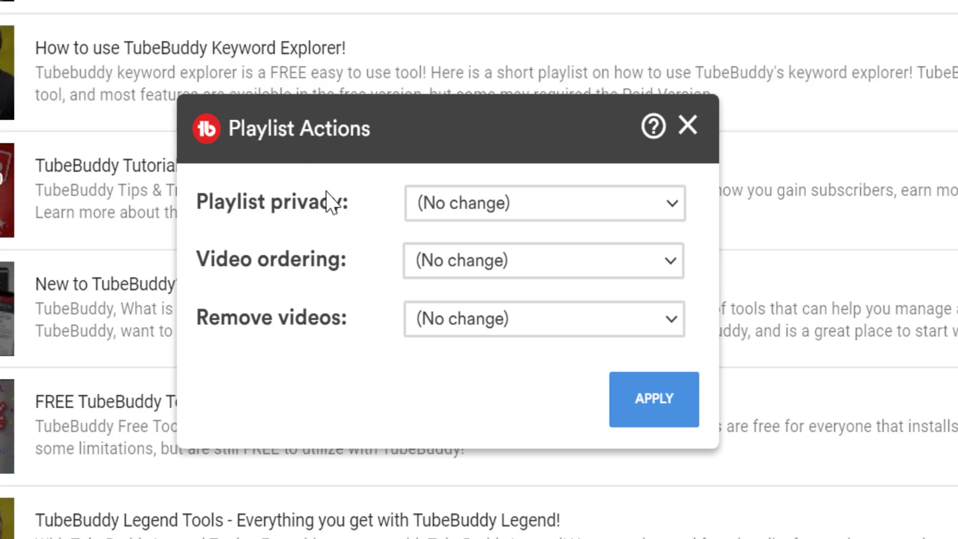
{"action": "left_click", "coordinate": [449, 212]}
{"action": "left_click", "coordinate": [439, 214]}
{"action": "left_click", "coordinate": [439, 260]}
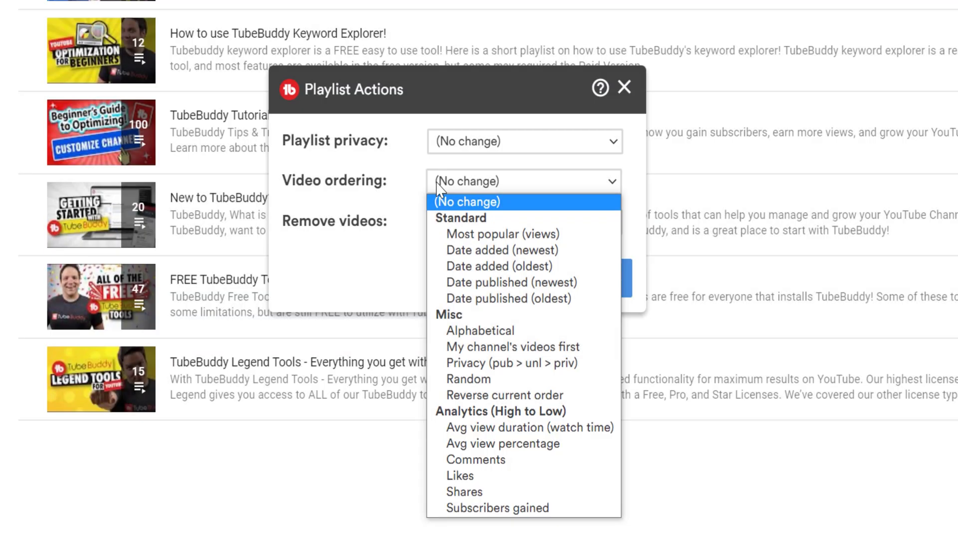
{"action": "left_click", "coordinate": [461, 182]}
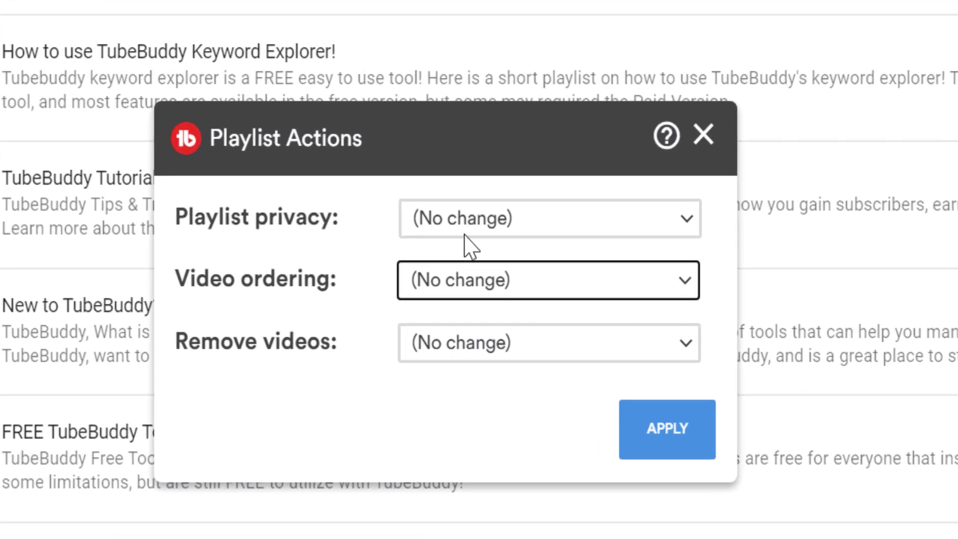
Review privacy, video ordering and video removal options, leaving each at (No change).
{"action": "left_click", "coordinate": [422, 229]}
{"action": "left_click", "coordinate": [427, 246]}
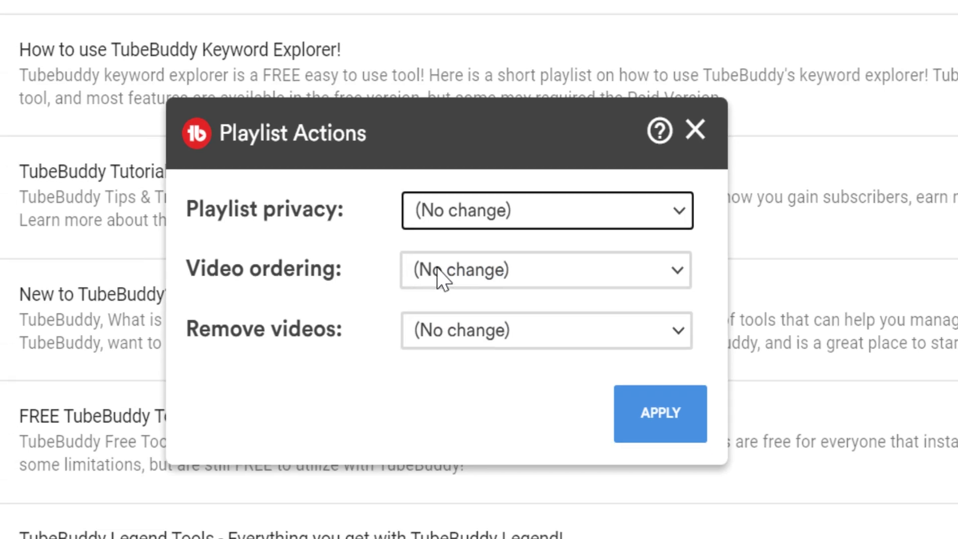
{"action": "left_click", "coordinate": [438, 279]}
{"action": "left_click", "coordinate": [450, 213]}
{"action": "left_click", "coordinate": [453, 234]}
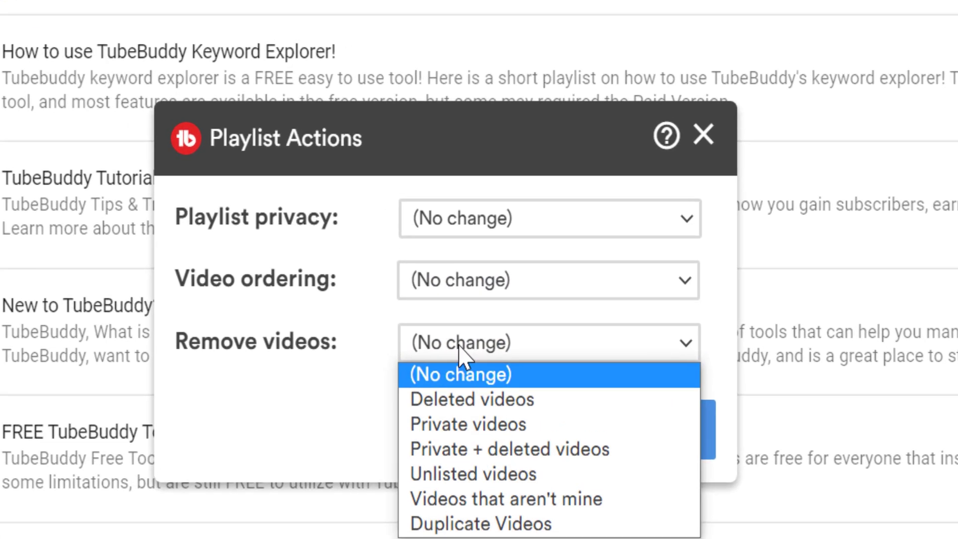
{"action": "left_click", "coordinate": [452, 238]}
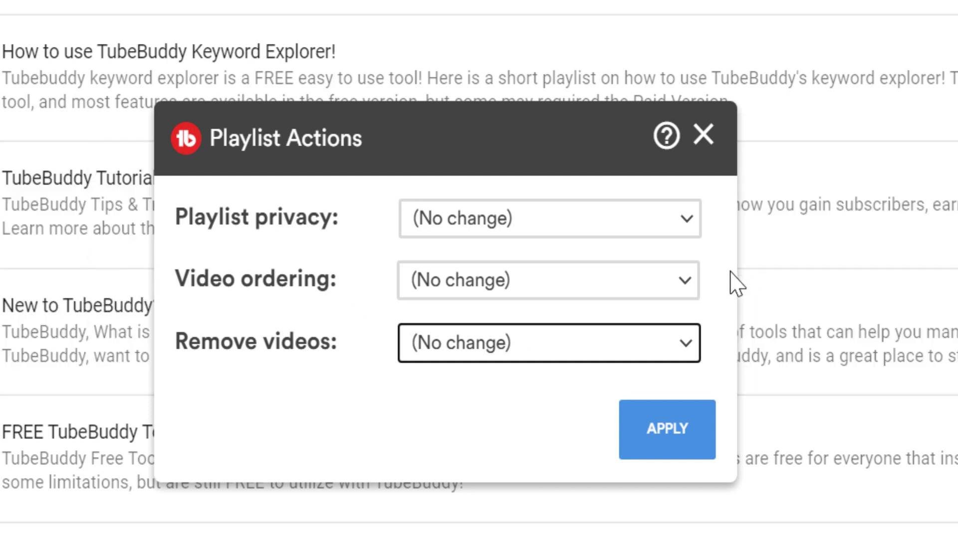
{"action": "left_click", "coordinate": [685, 280]}
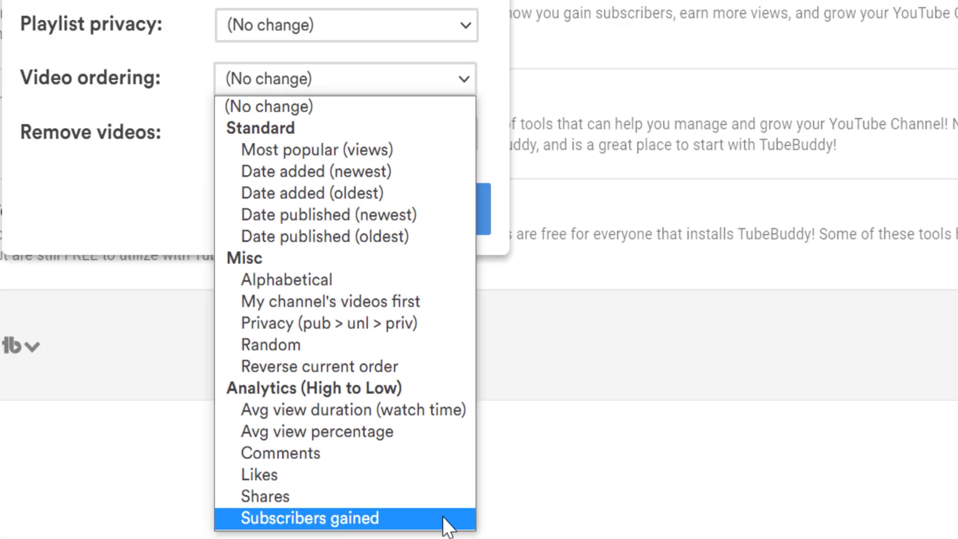
Order the Keyword Explorer videos by Subscribers gained, apply it, and open the playlist on YouTube.
{"action": "left_click", "coordinate": [299, 520]}
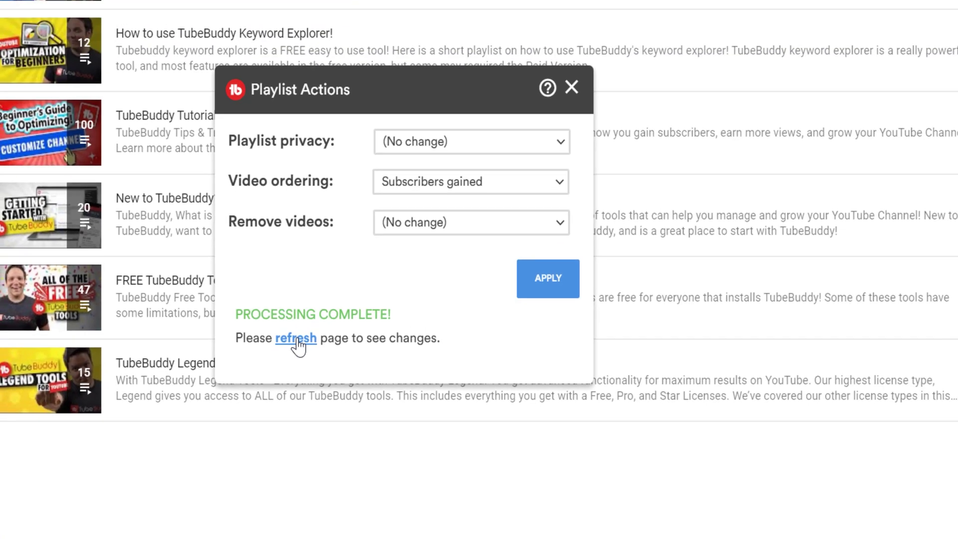
{"action": "left_click", "coordinate": [295, 397]}
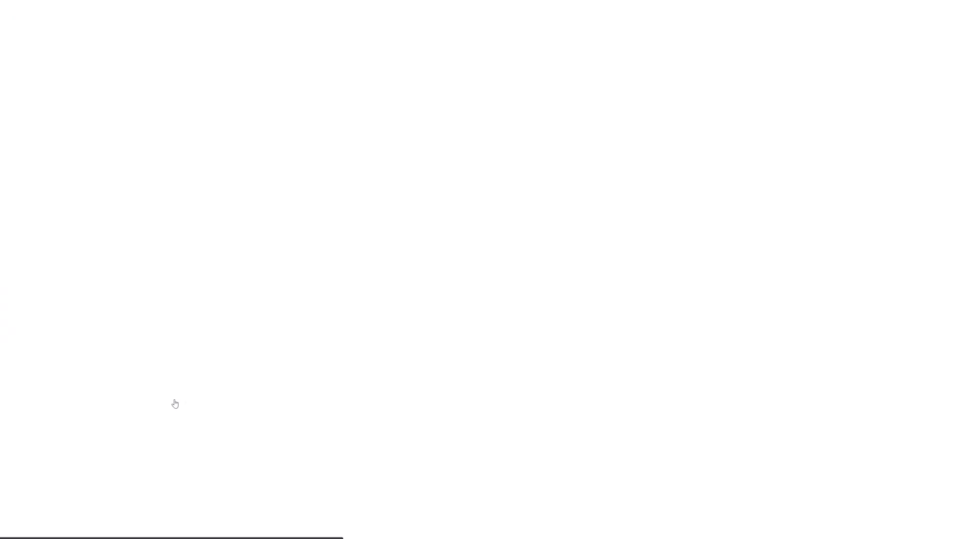
{"action": "left_click", "coordinate": [131, 287]}
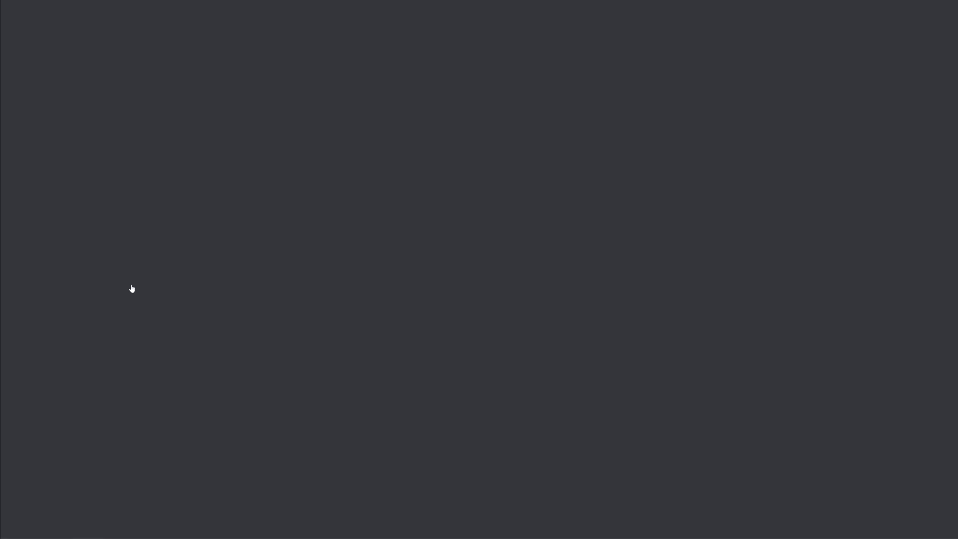